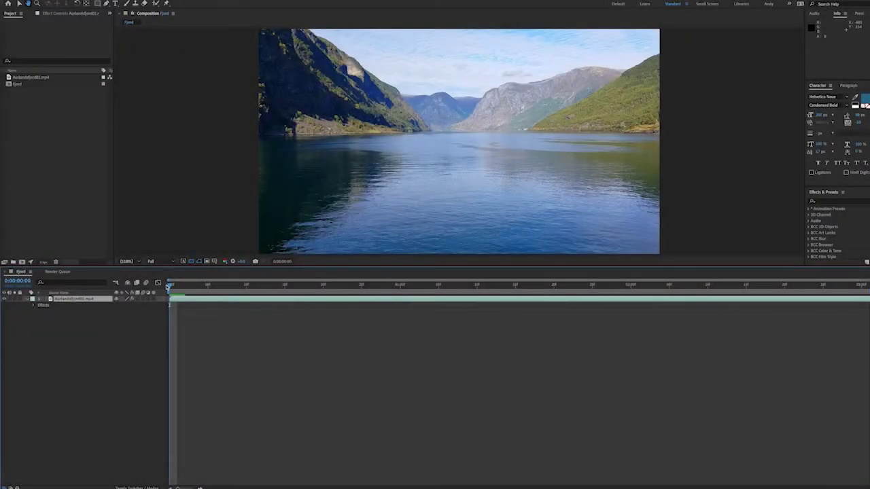
Play the fjord footage and open the Content-Aware Fill panel
{"action": "key", "text": "space"}
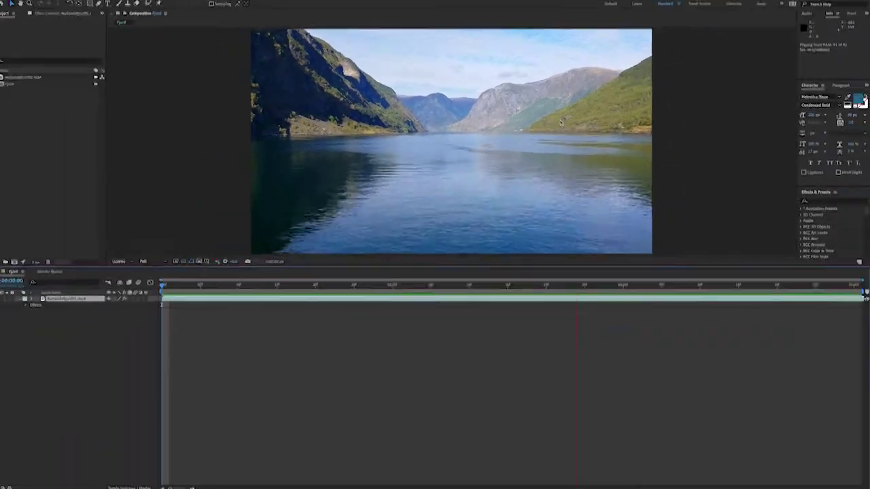
{"action": "left_click", "coordinate": [176, 2]}
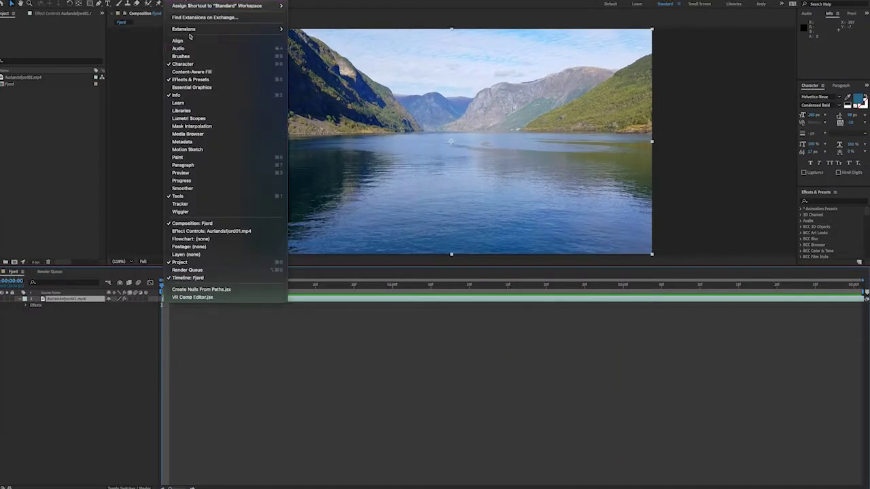
{"action": "left_click", "coordinate": [195, 72]}
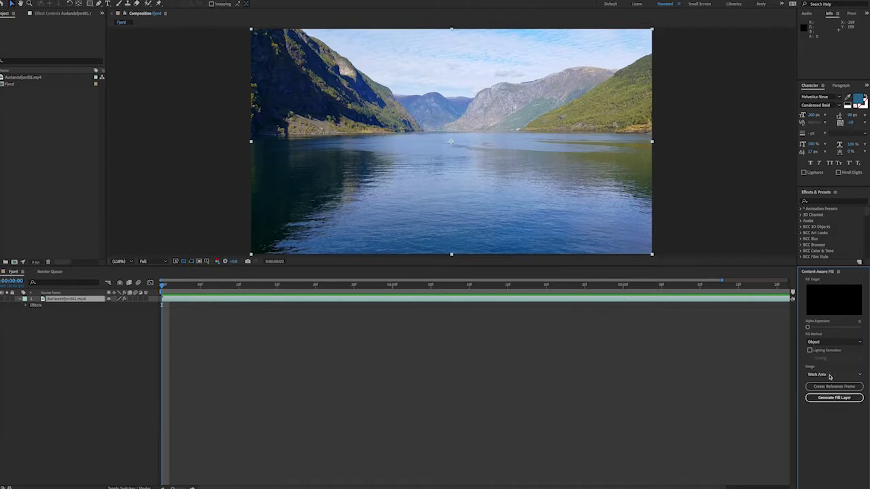
Magnify the viewer to 200% centred on the channel marker, then pick the Pen tool
{"action": "left_click", "coordinate": [120, 261]}
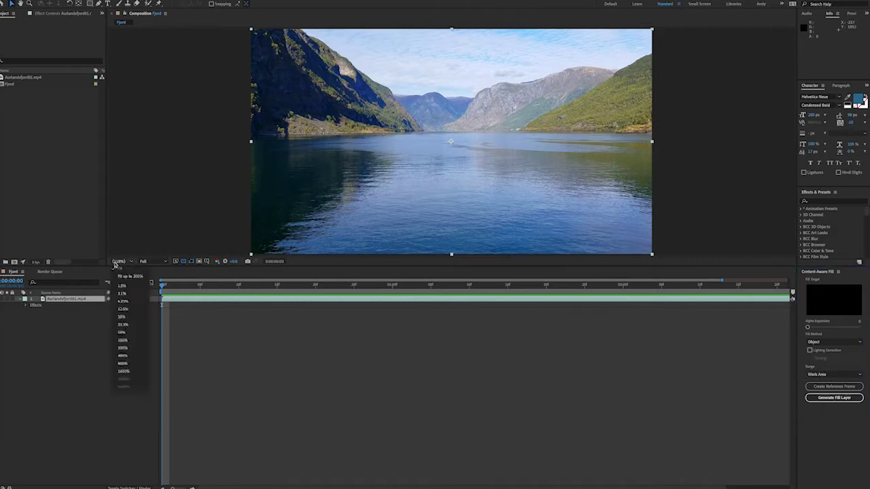
{"action": "left_click", "coordinate": [122, 347]}
{"action": "left_click_drag", "start_coordinate": [387, 195], "coordinate": [405, 210]}
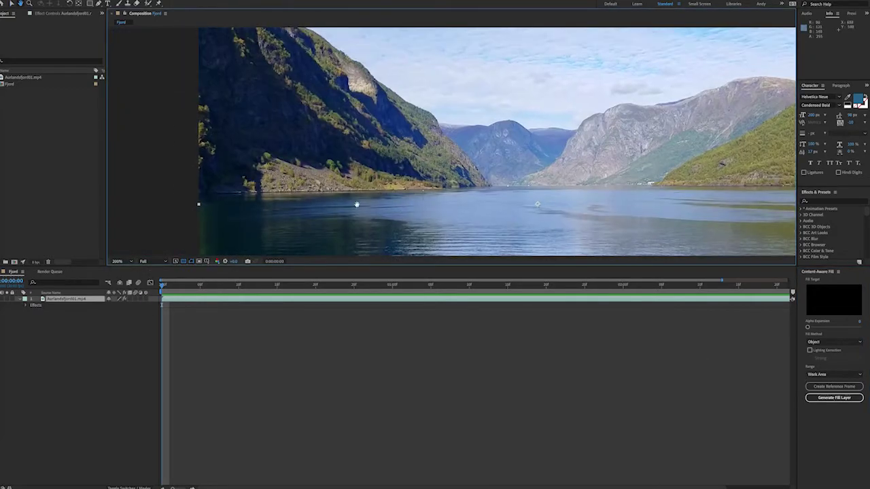
{"action": "left_click", "coordinate": [97, 4]}
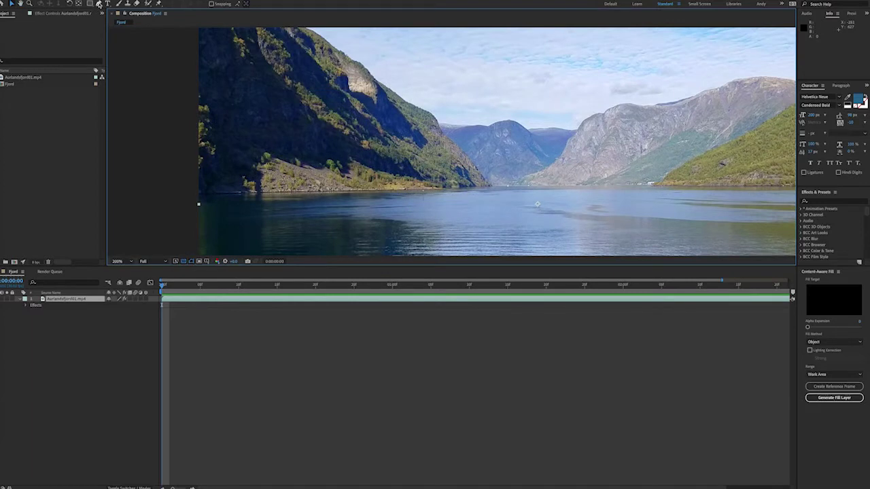
Draw a closed Mask 1 around the channel marker on the water
{"action": "left_click", "coordinate": [420, 192]}
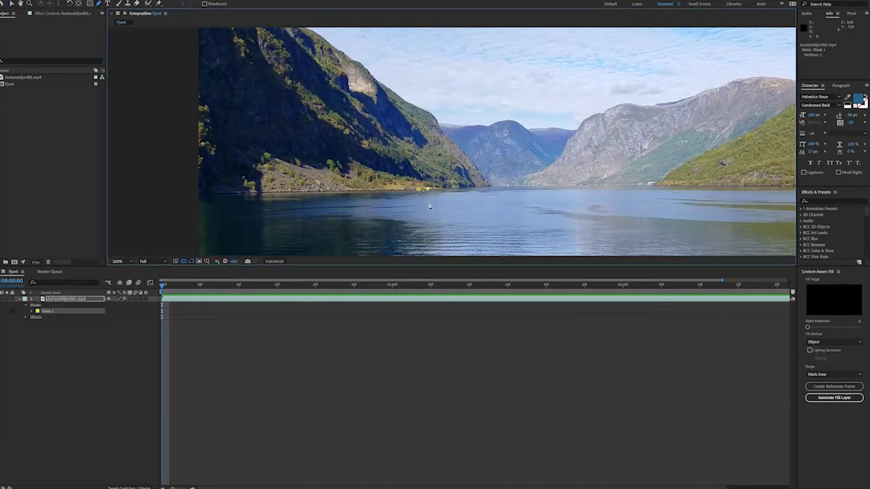
{"action": "left_click", "coordinate": [428, 204]}
{"action": "left_click", "coordinate": [417, 203]}
{"action": "left_click", "coordinate": [420, 193]}
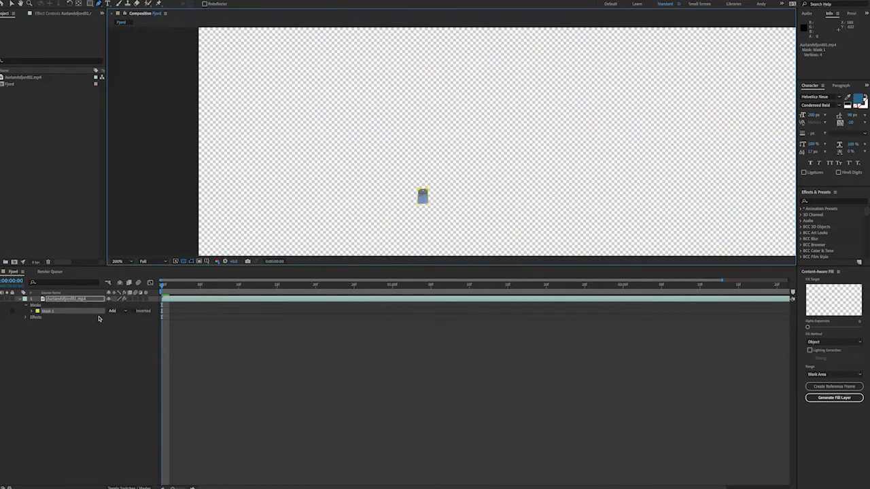
Set Mask 1 to Subtract, keyframe its Mask Path, and scrub to the clip's end
{"action": "left_click", "coordinate": [125, 311]}
{"action": "left_click", "coordinate": [128, 334]}
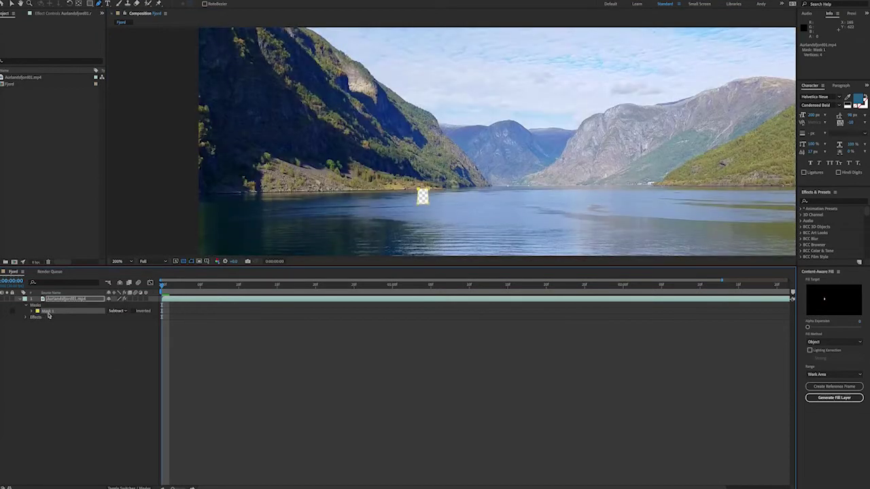
{"action": "key", "text": "m"}
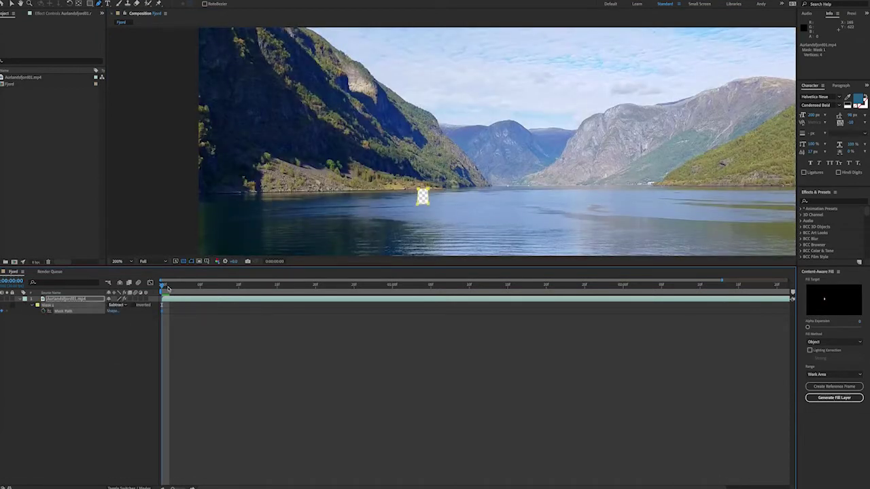
{"action": "left_click_drag", "start_coordinate": [168, 289], "coordinate": [869, 325]}
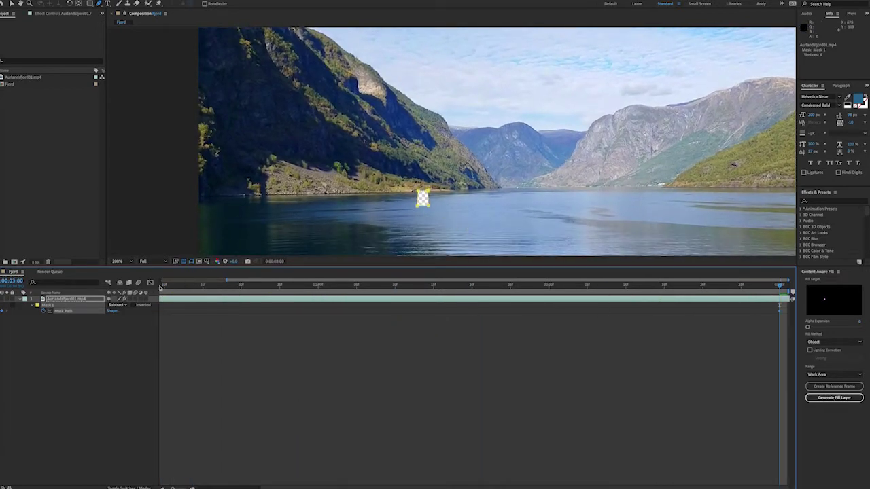
{"action": "left_click_drag", "start_coordinate": [722, 128], "coordinate": [585, 131]}
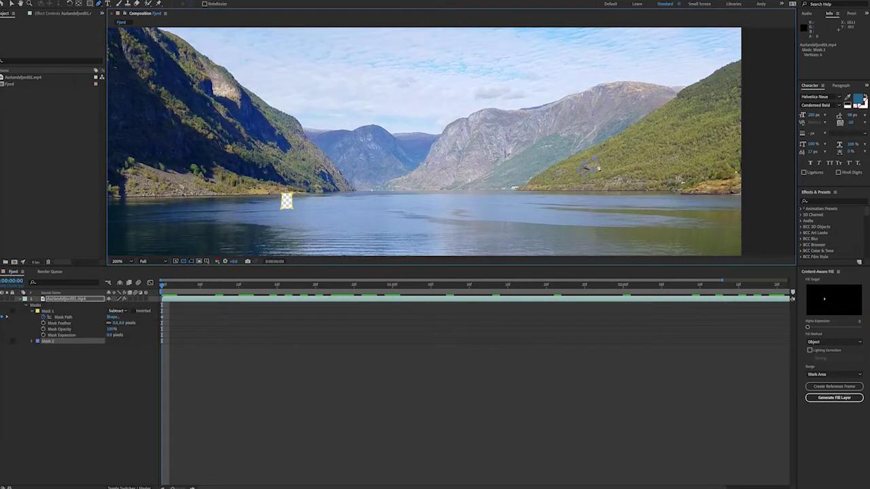
Set Mask 2 to Subtract and keyframe its Mask Path
{"action": "left_click", "coordinate": [117, 341]}
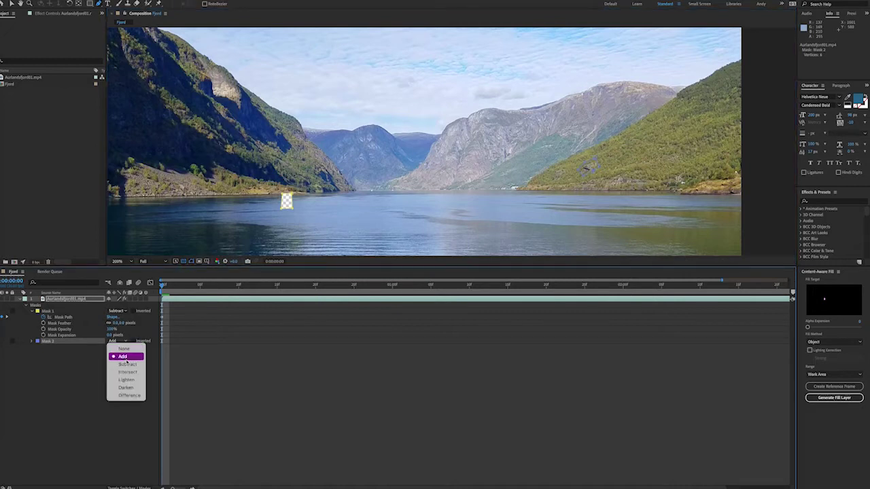
{"action": "left_click", "coordinate": [127, 365]}
{"action": "key", "text": "m"}
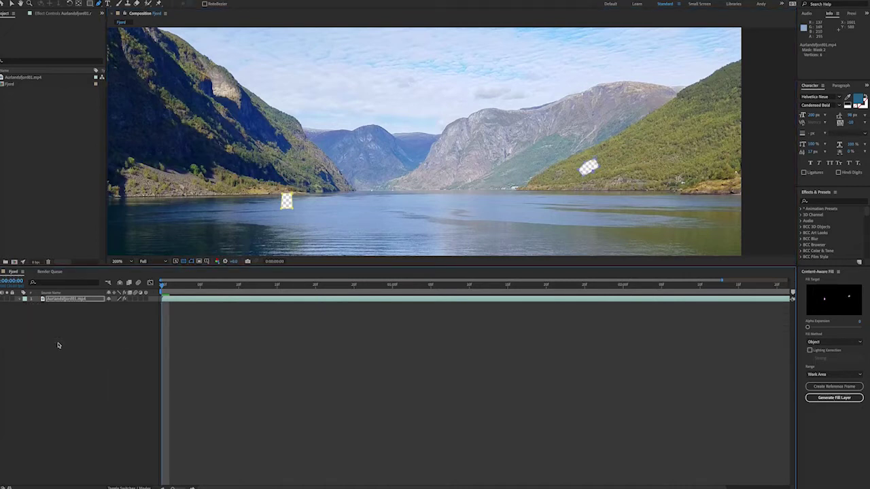
{"action": "key", "text": "m"}
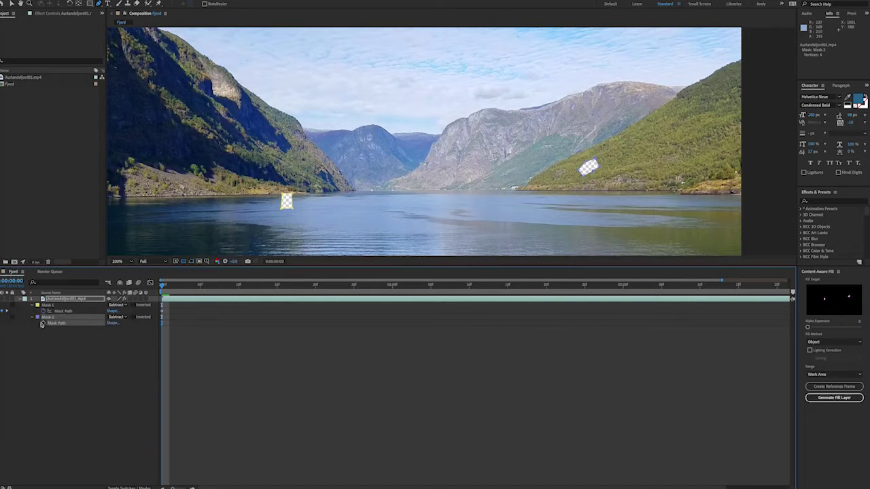
{"action": "left_click", "coordinate": [42, 323]}
At the clip's end, move Mask 2 onto the hillside shadow, then preview both masks
{"action": "key", "text": "End"}
{"action": "key", "text": "v"}
{"action": "left_click_drag", "start_coordinate": [588, 174], "coordinate": [599, 176]}
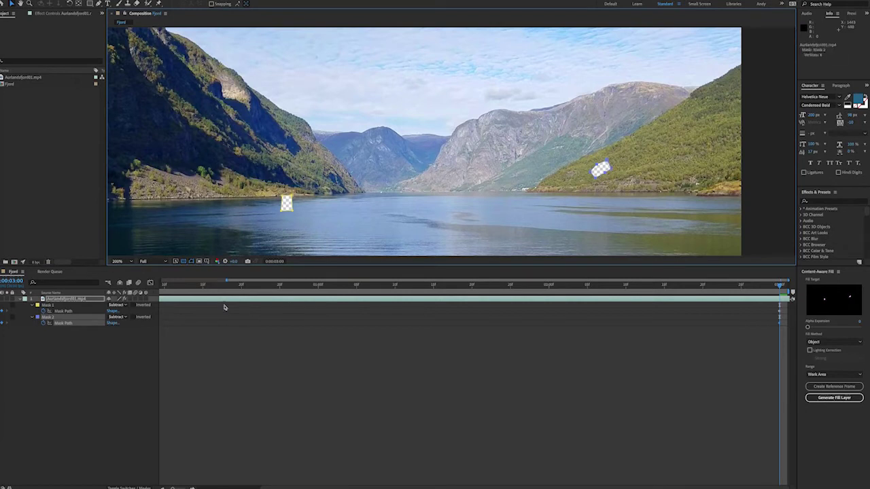
{"action": "key", "text": "space"}
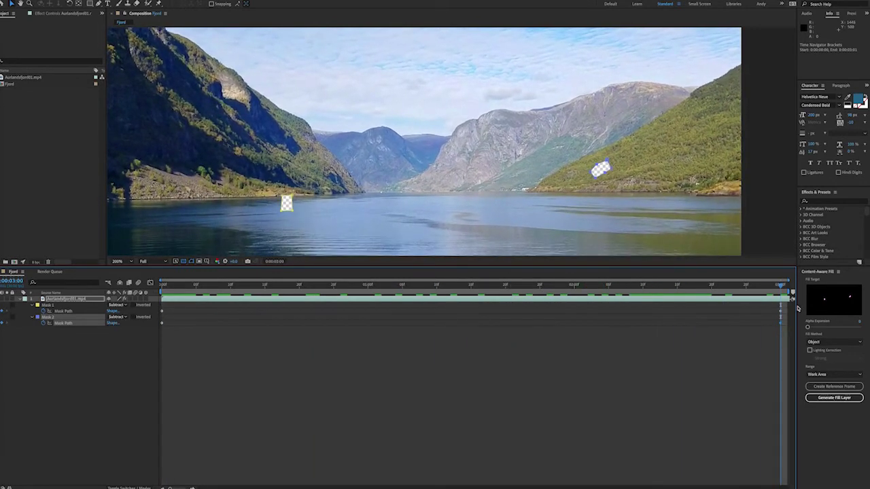
{"action": "key", "text": "space"}
{"action": "key", "text": "comma"}
{"action": "mouse_move", "coordinate": [813, 329]}
{"action": "left_mouse_down"}
{"action": "mouse_move", "coordinate": [863, 324]}
{"action": "mouse_move", "coordinate": [808, 328]}
{"action": "left_mouse_up"}
{"action": "left_click", "coordinate": [821, 343]}
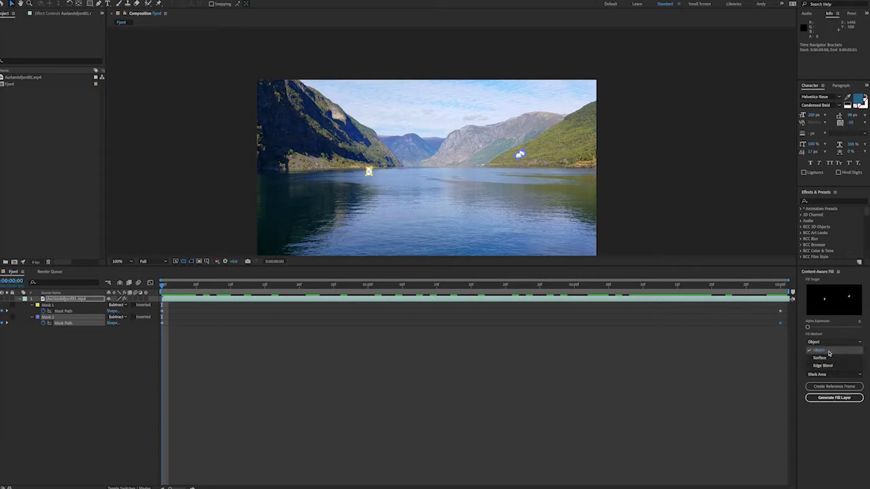
{"action": "left_click", "coordinate": [828, 352]}
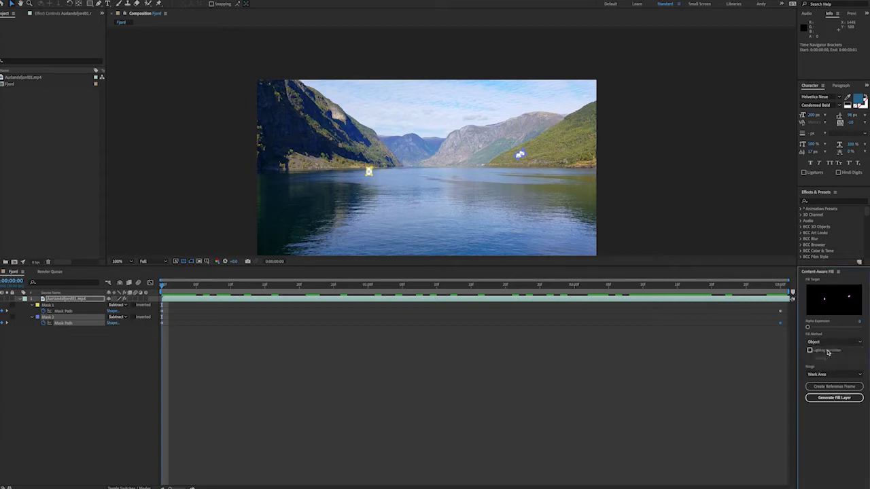
Generate a content-aware fill layer for both masked areas and preview the result
{"action": "left_click", "coordinate": [821, 398]}
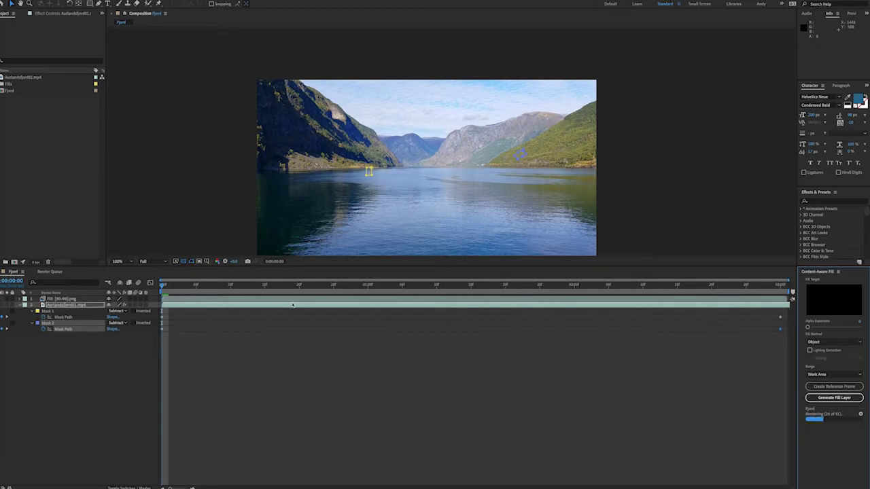
{"action": "left_click", "coordinate": [265, 345]}
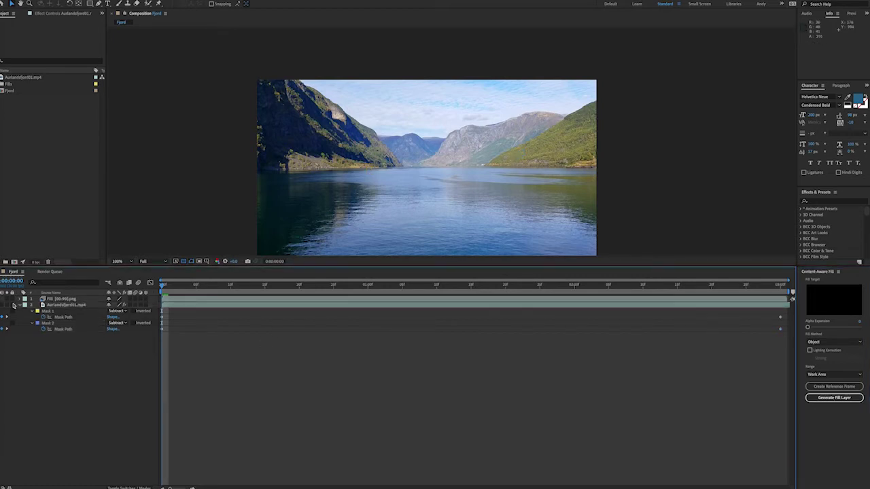
{"action": "key", "text": "space"}
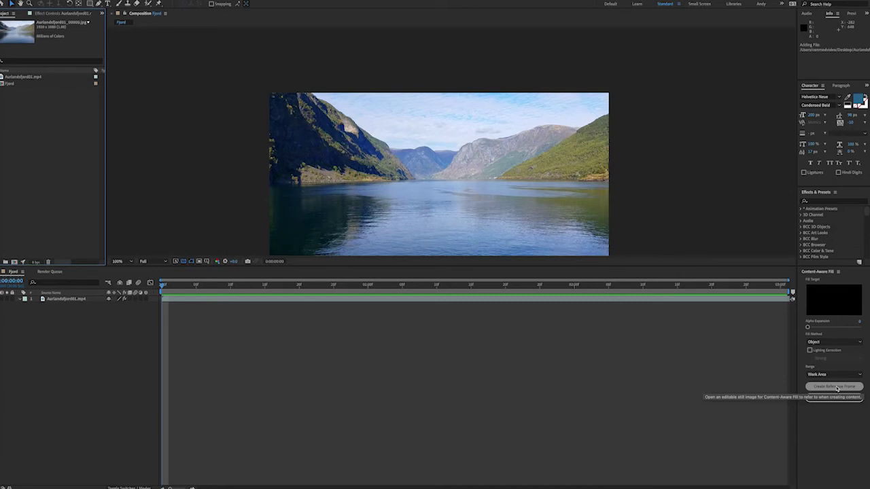
Create a reference frame and clone clean hillside over the shadow in Photoshop, using an 81 px brush
{"action": "left_click", "coordinate": [835, 387]}
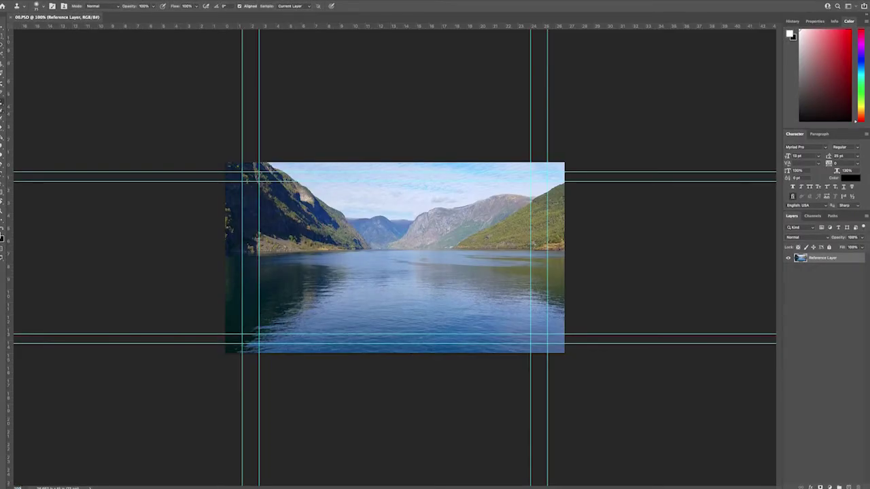
{"action": "key", "text": "ctrl+plus"}
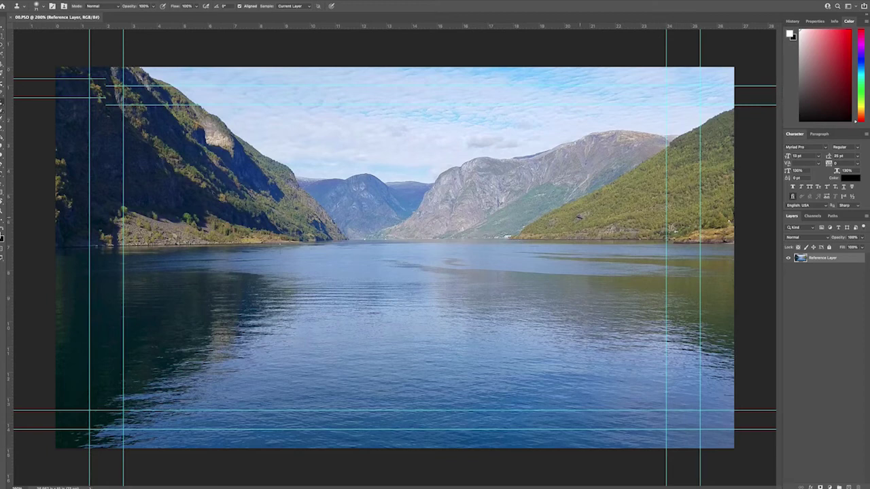
{"action": "left_click", "coordinate": [582, 215]}
{"action": "left_click_drag", "start_coordinate": [347, 240], "coordinate": [328, 243]}
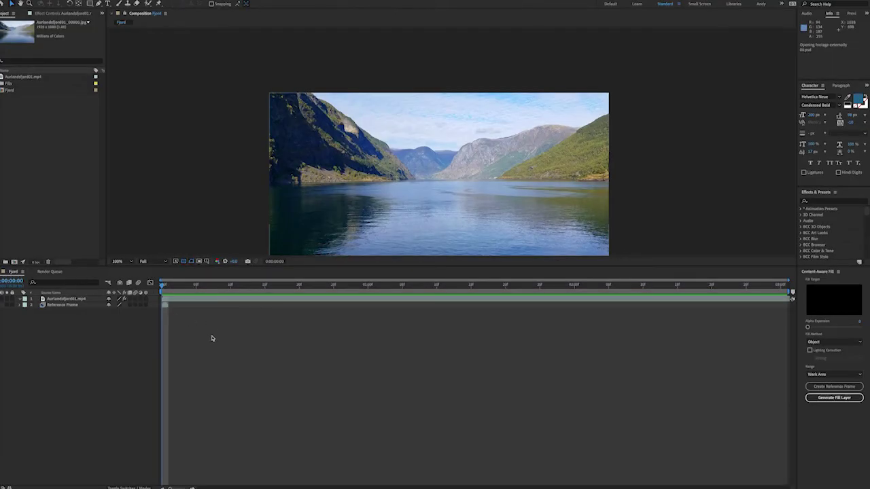
Generate a new fill layer for the video, guided by the retouched Reference Frame layer
{"action": "left_click", "coordinate": [163, 286]}
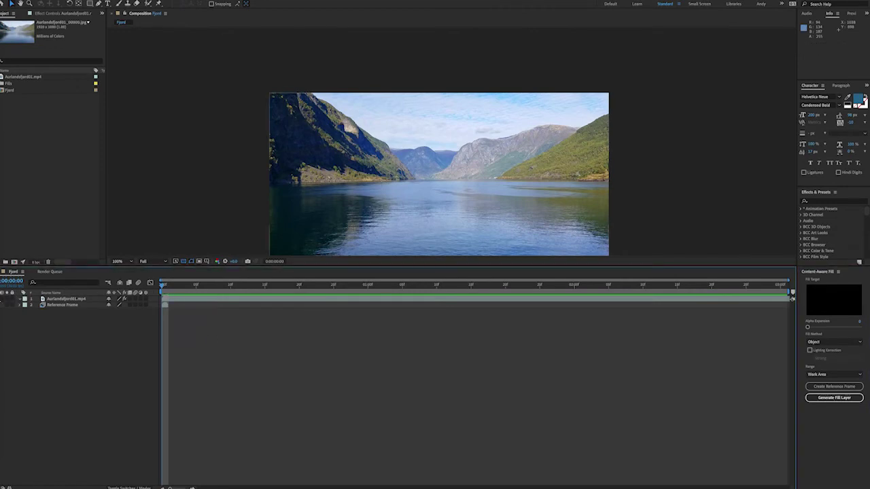
{"action": "left_click", "coordinate": [835, 398]}
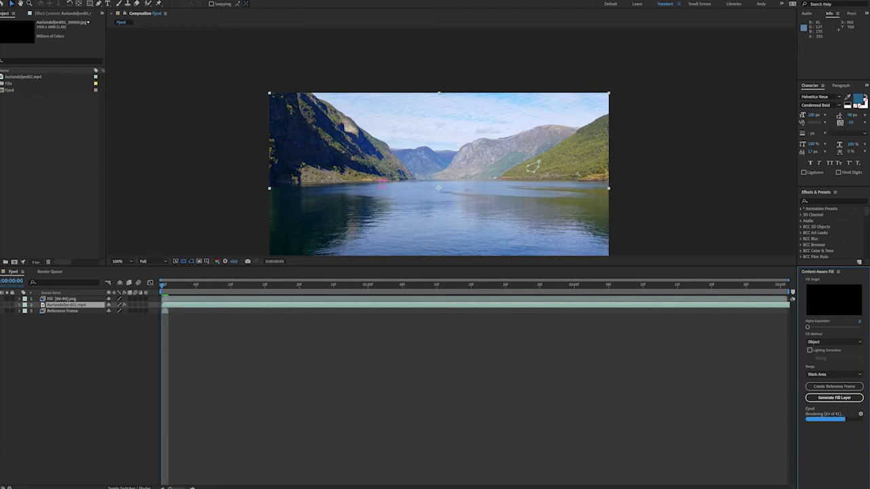
Preview the new fill, inspect it at 200%, then replay from the start at normal size
{"action": "key", "text": "space"}
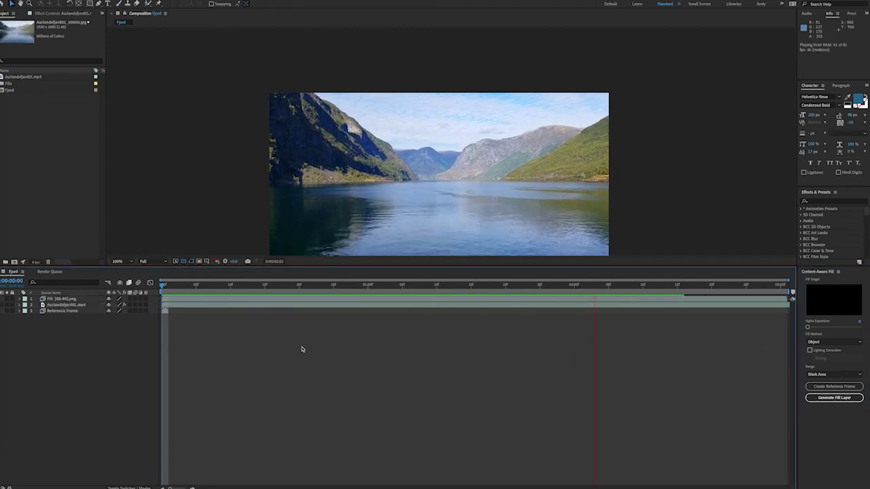
{"action": "left_click", "coordinate": [122, 261]}
{"action": "left_click", "coordinate": [129, 348]}
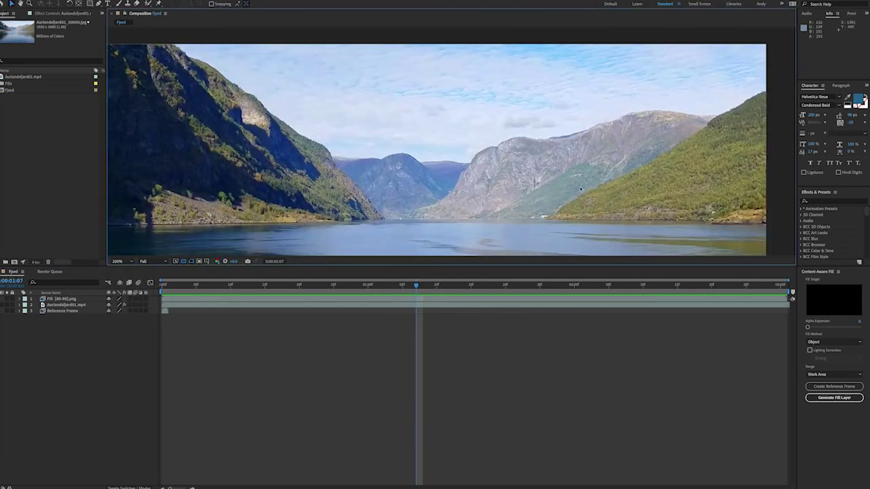
{"action": "key", "text": "slash"}
{"action": "key", "text": "Home"}
{"action": "key", "text": "space"}
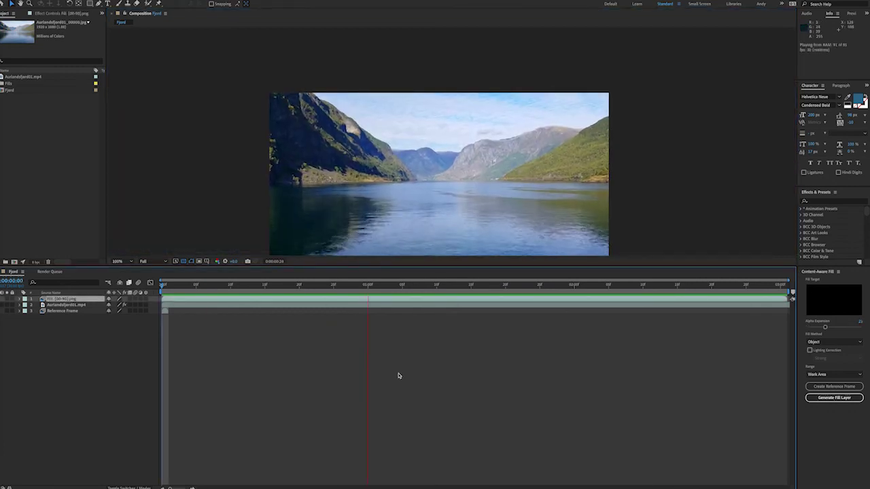